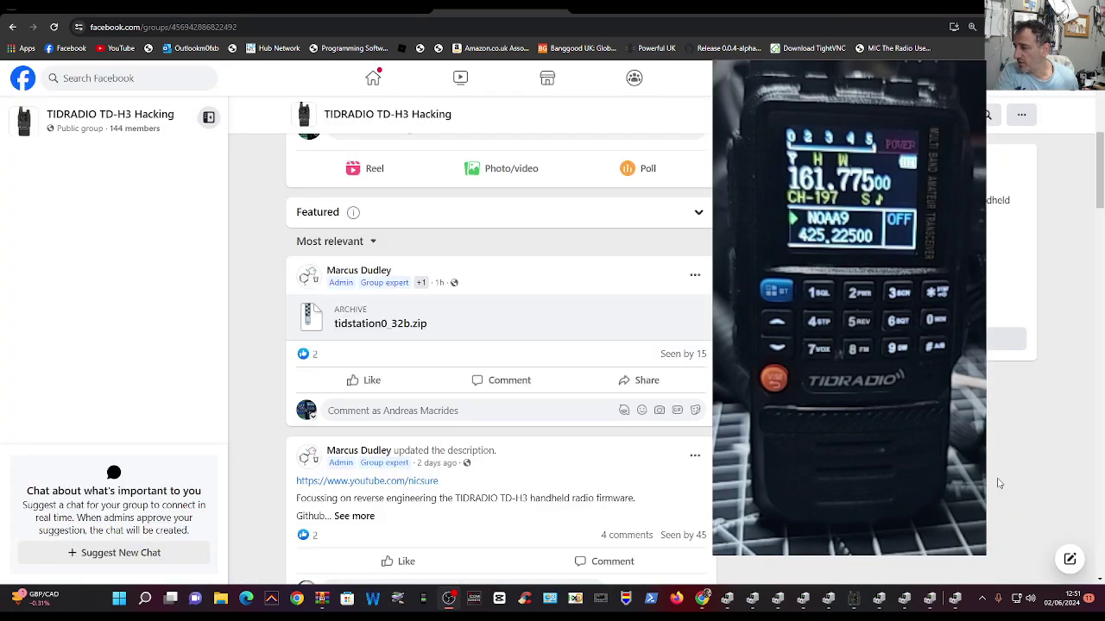
Step: Bring TID Station forward to show live port COM15, VFO-A 144.05000 and CH-001 425.22500
{"action": "left_click", "coordinate": [854, 602]}
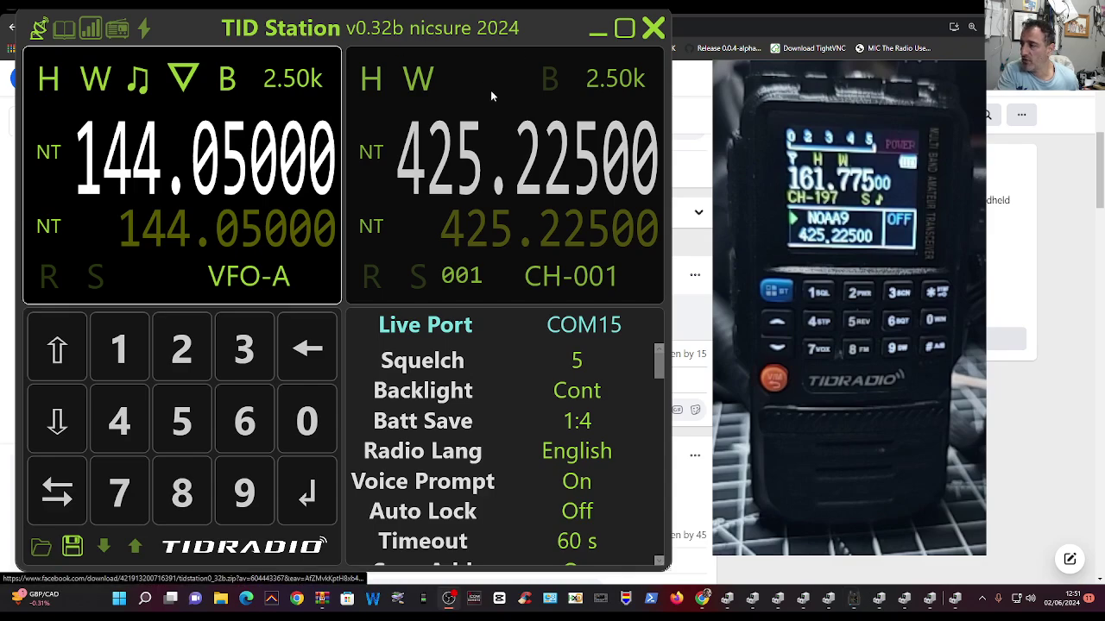
Step: Open Device Manager, expand Ports (COM & LPT) to find the USB reader on COM8, then minimize it
{"action": "right_click", "coordinate": [120, 601]}
{"action": "left_click", "coordinate": [104, 352]}
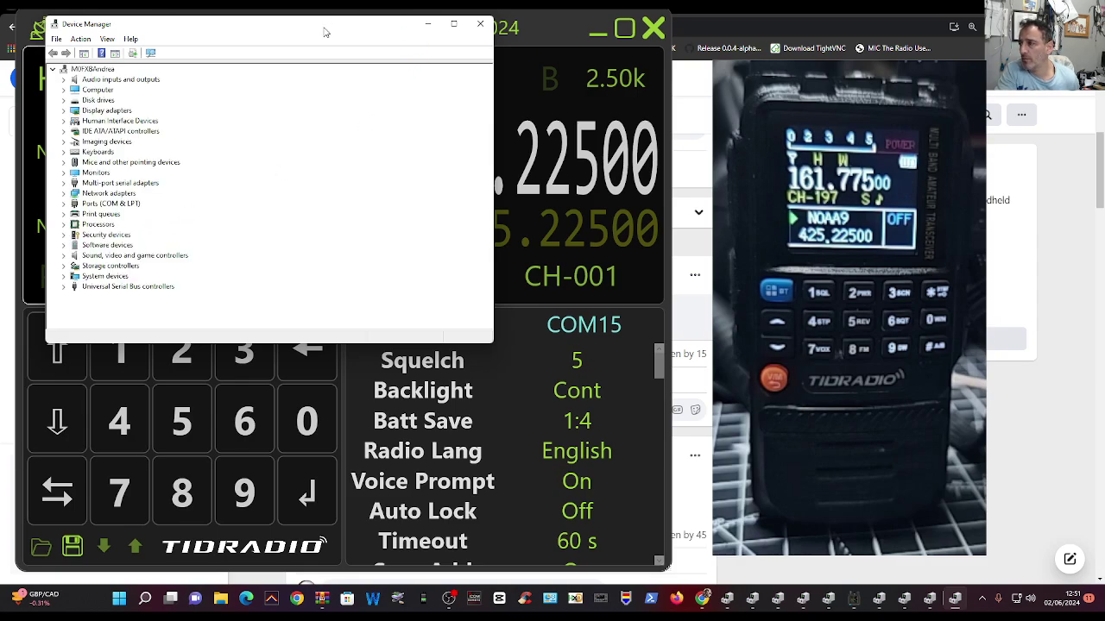
{"action": "left_click_drag", "start_coordinate": [322, 26], "coordinate": [323, 122]}
{"action": "double_click", "coordinate": [107, 294]}
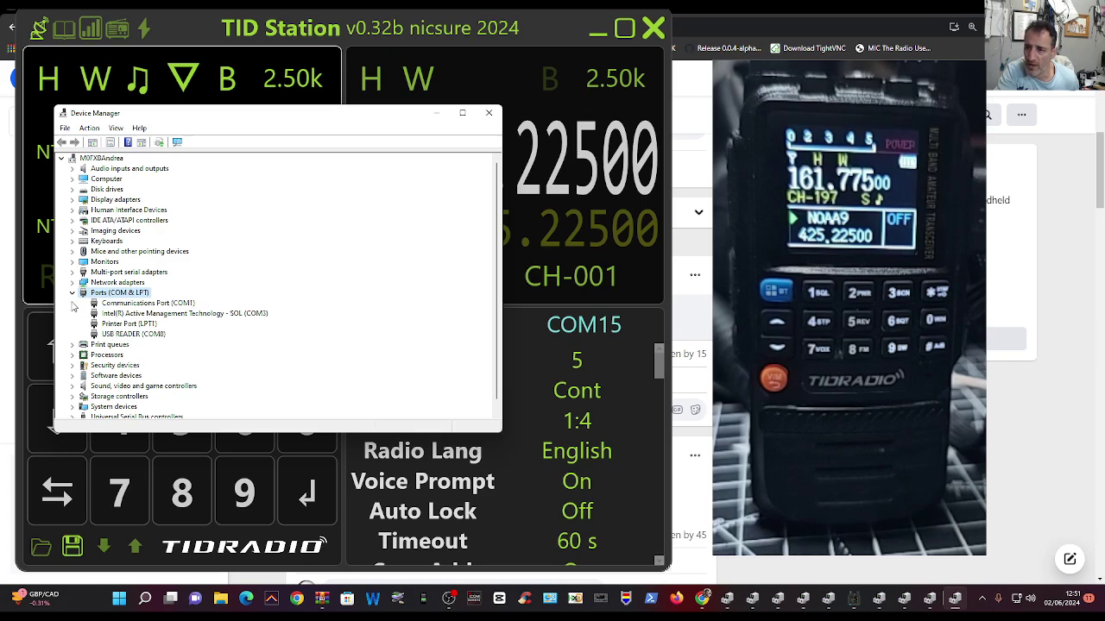
{"action": "left_click", "coordinate": [437, 113]}
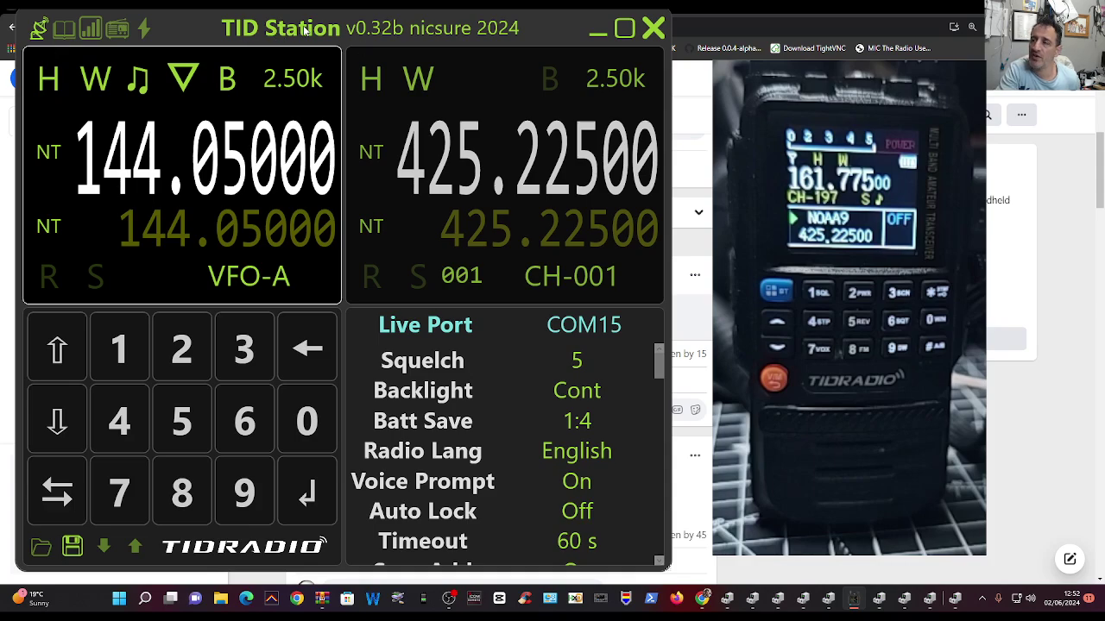
Step: Switch TID Station to its firmware flashing page using the toolbar flash icon
{"action": "left_click", "coordinate": [145, 30]}
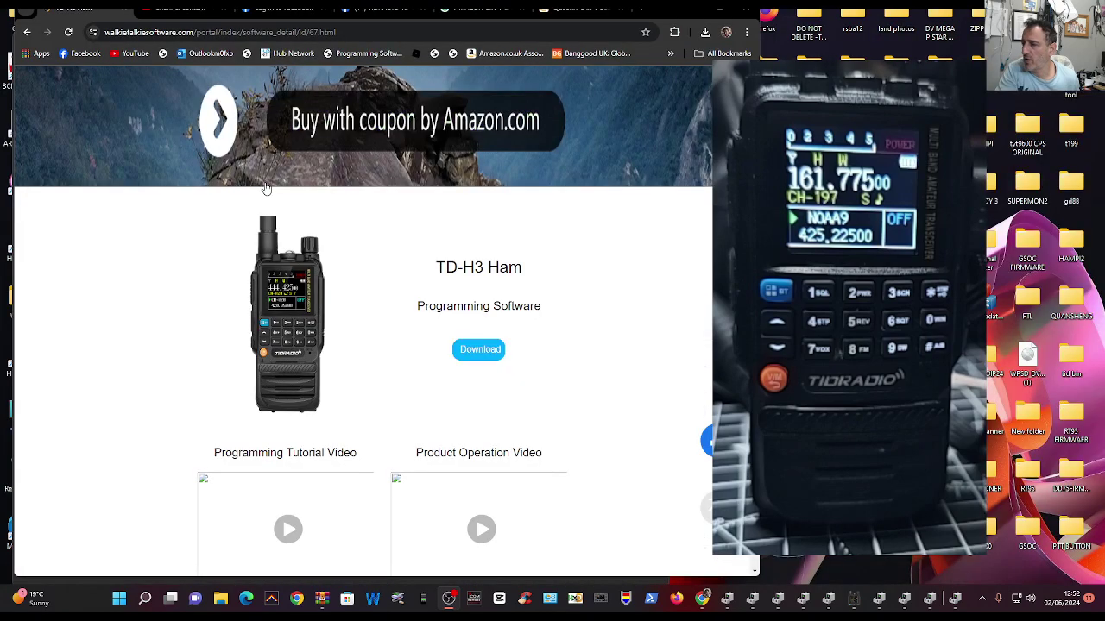
Step: Scroll the walkietalkiesoftware.com TD-H3 Ham page down and back up to view the Download section
{"action": "scroll", "coordinate": [429, 240], "scroll_direction": "down", "scroll_amount": 2}
{"action": "scroll", "coordinate": [432, 240], "scroll_direction": "up", "scroll_amount": 1}
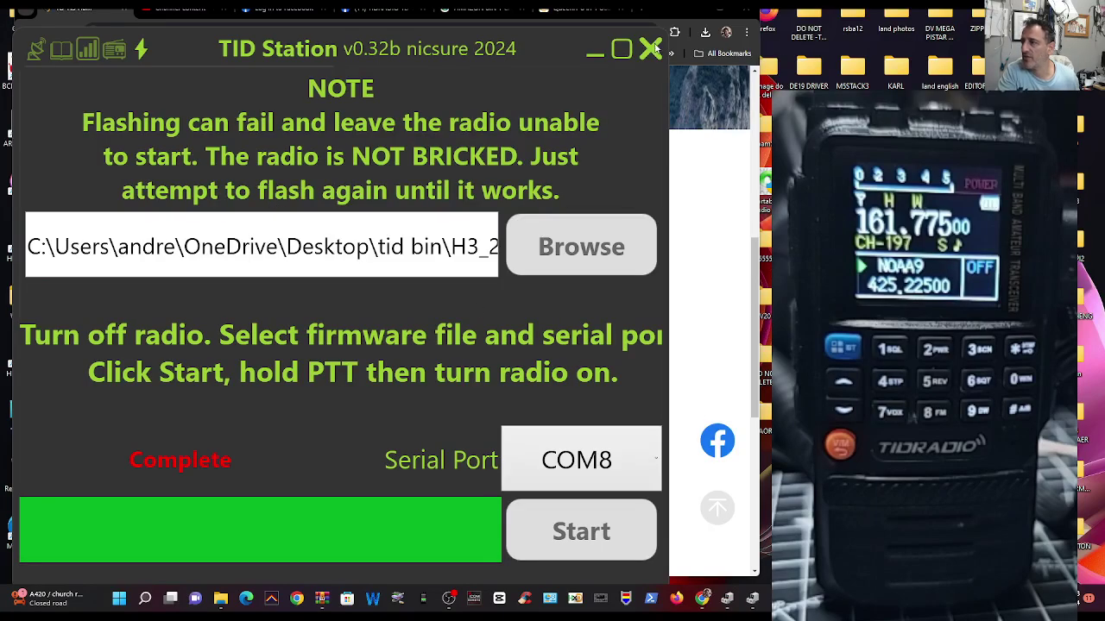
Step: Browse the tid bin folder and load H3_240530.BIN onto TID Station's flashing page
{"action": "left_click", "coordinate": [43, 51]}
{"action": "left_click", "coordinate": [143, 51]}
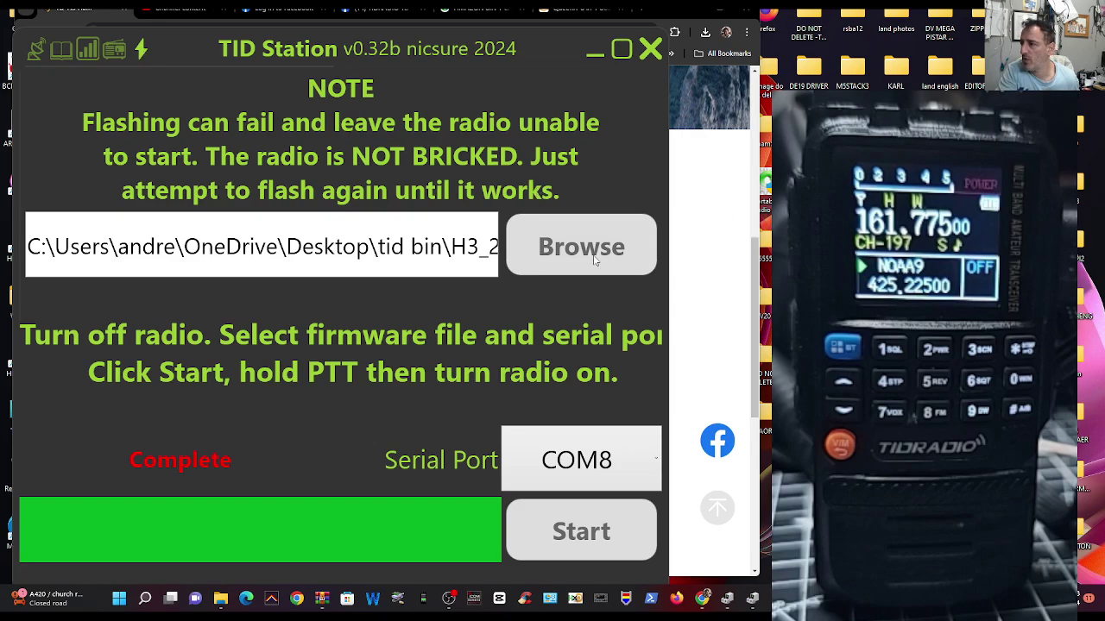
{"action": "left_click", "coordinate": [555, 248]}
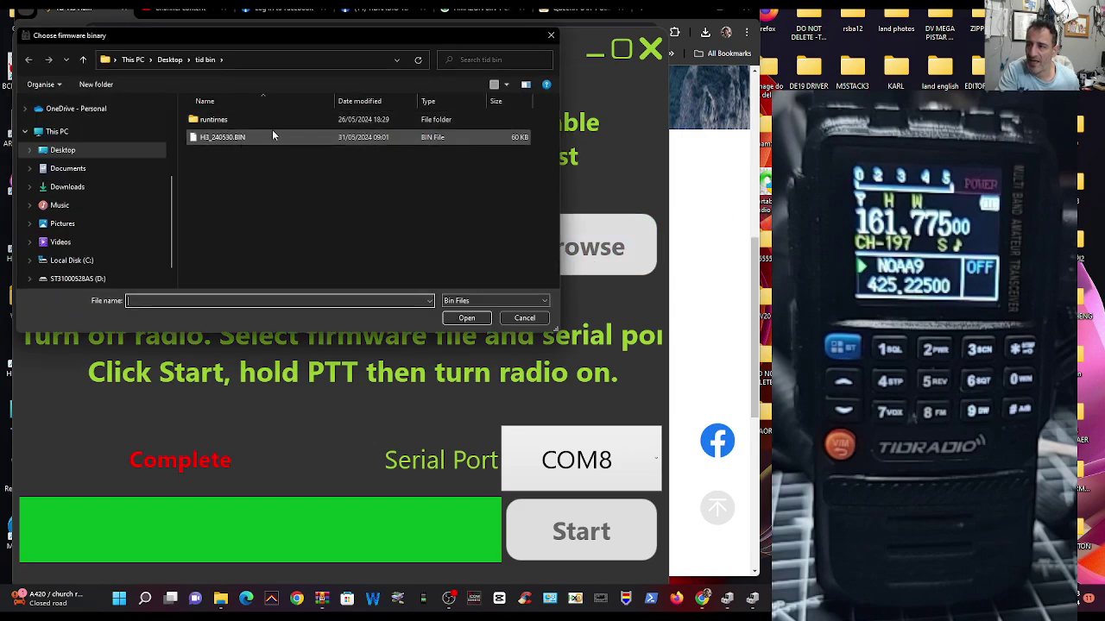
{"action": "left_click_drag", "start_coordinate": [298, 62], "coordinate": [320, 168]}
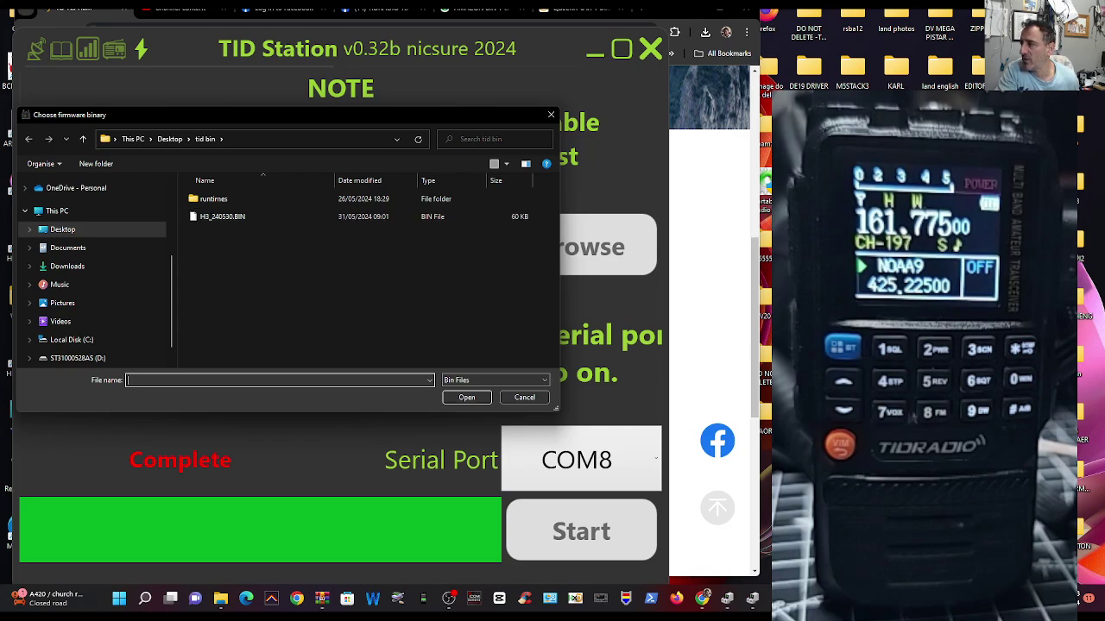
{"action": "left_click", "coordinate": [843, 69]}
{"action": "key", "text": "alt+Tab"}
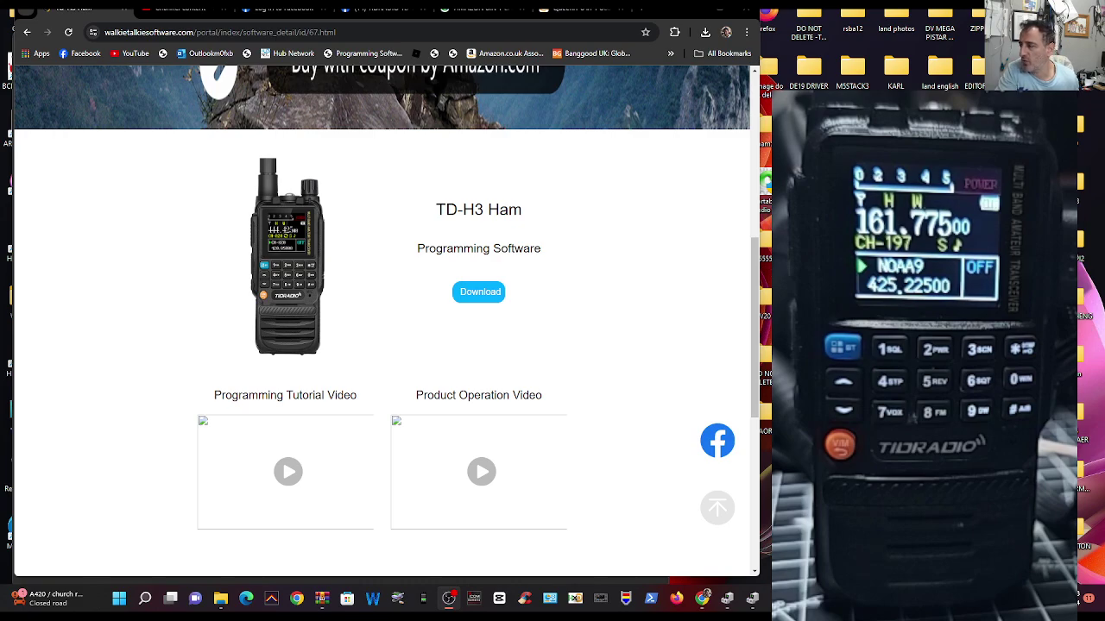
{"action": "key", "text": "alt+Tab"}
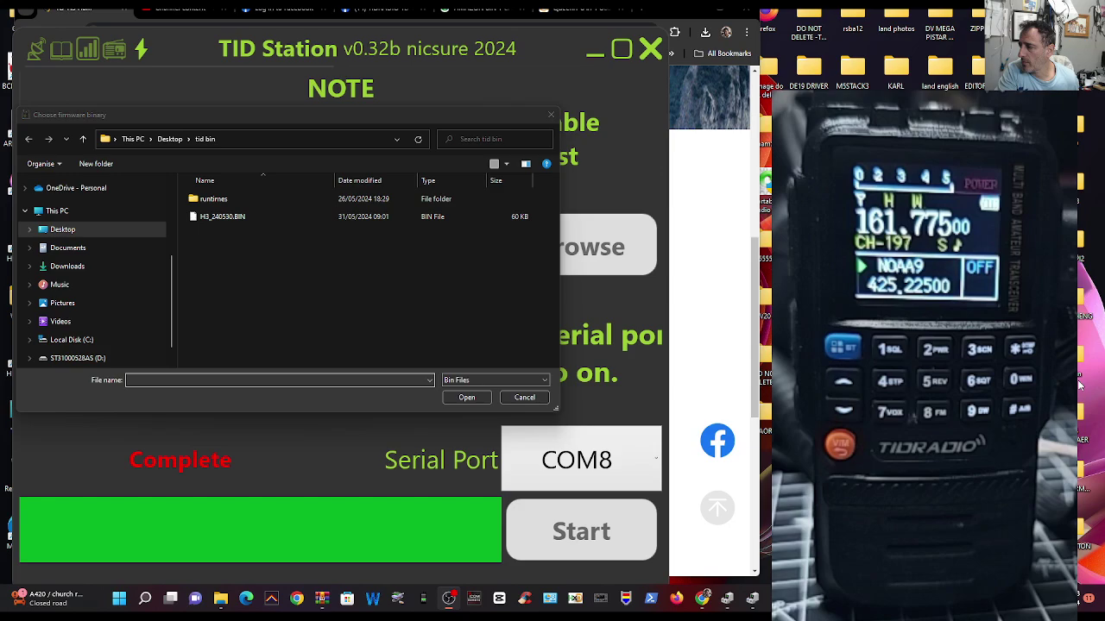
{"action": "double_click", "coordinate": [233, 215]}
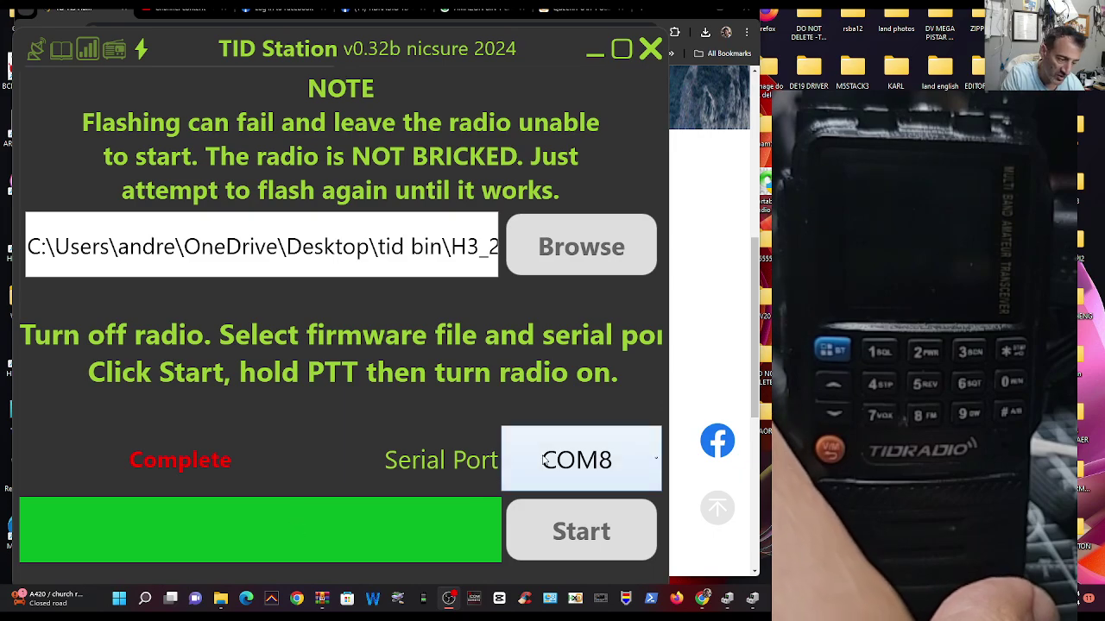
Step: Start flashing the H3_240530.BIN firmware to the radio over COM8
{"action": "left_click", "coordinate": [584, 534]}
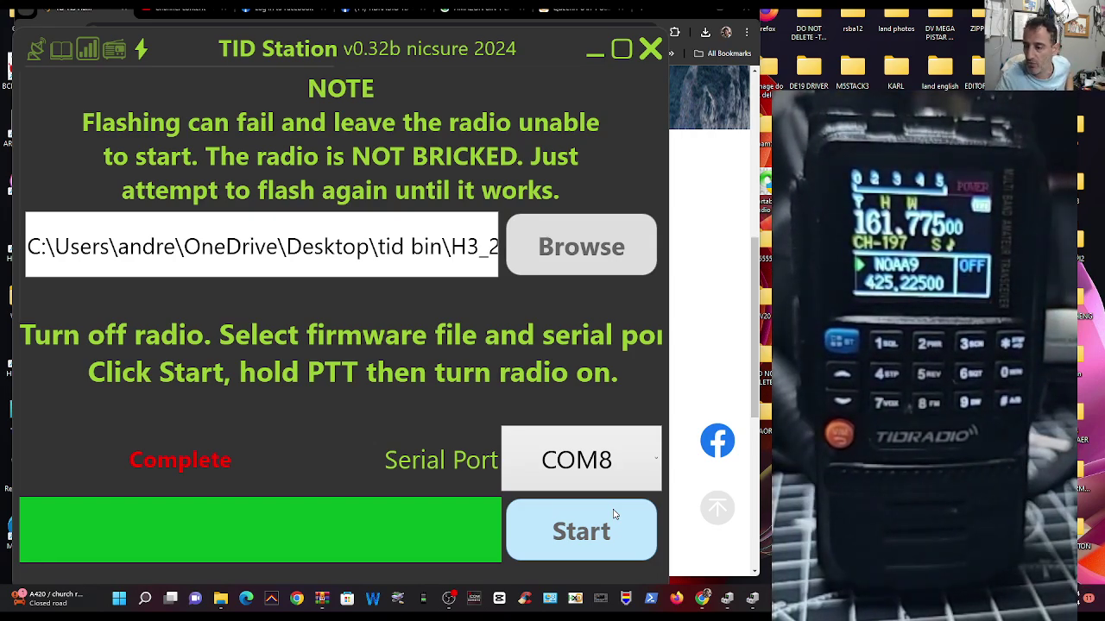
Step: Reopen Device Manager's Ports (COM & LPT) list to confirm USB READER on COM15, then minimize it
{"action": "right_click", "coordinate": [117, 604]}
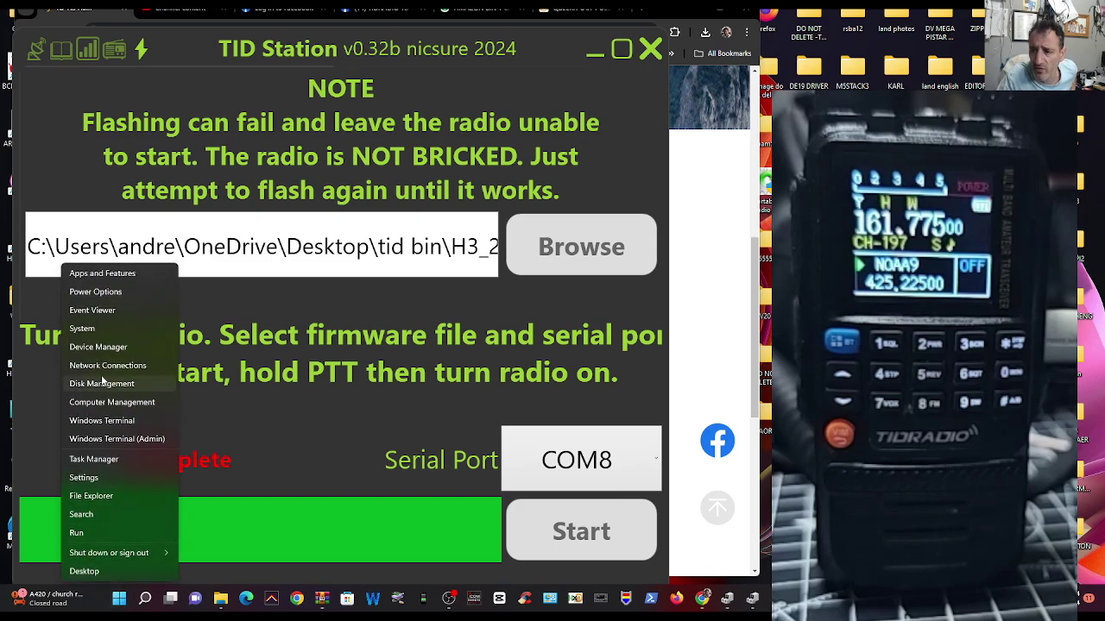
{"action": "left_click", "coordinate": [95, 348]}
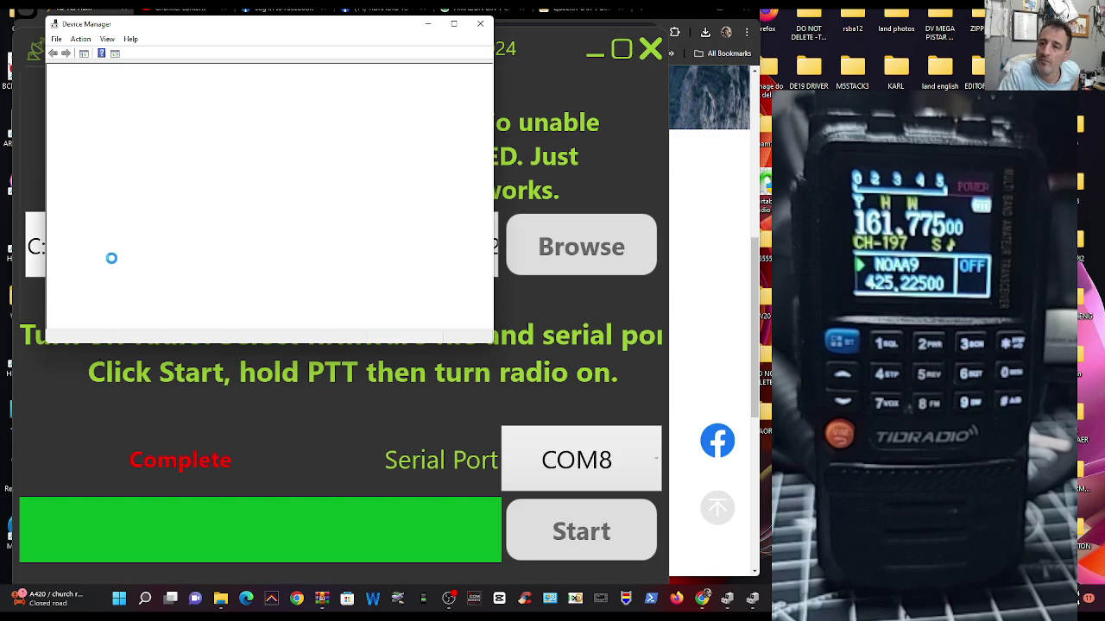
{"action": "left_click_drag", "start_coordinate": [318, 26], "coordinate": [293, 107]}
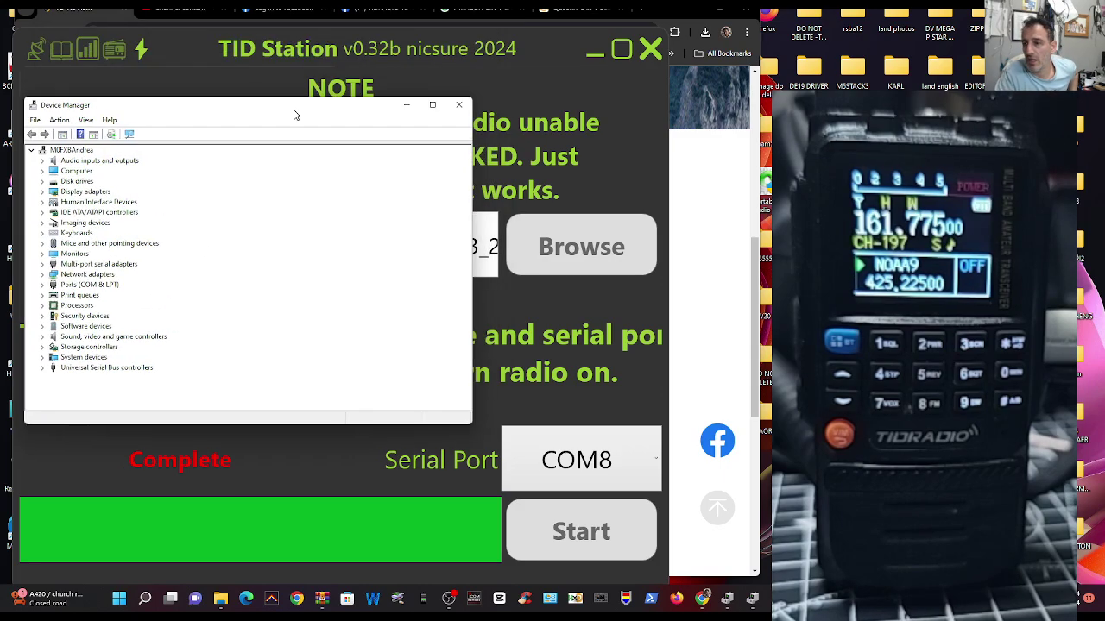
{"action": "double_click", "coordinate": [80, 288]}
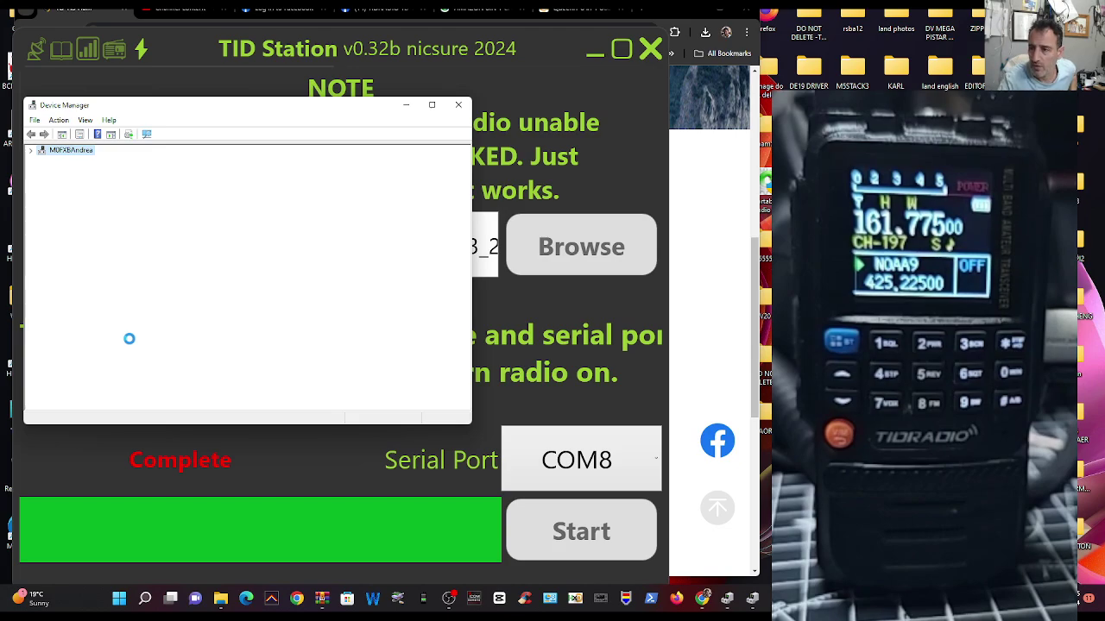
{"action": "left_click", "coordinate": [406, 104]}
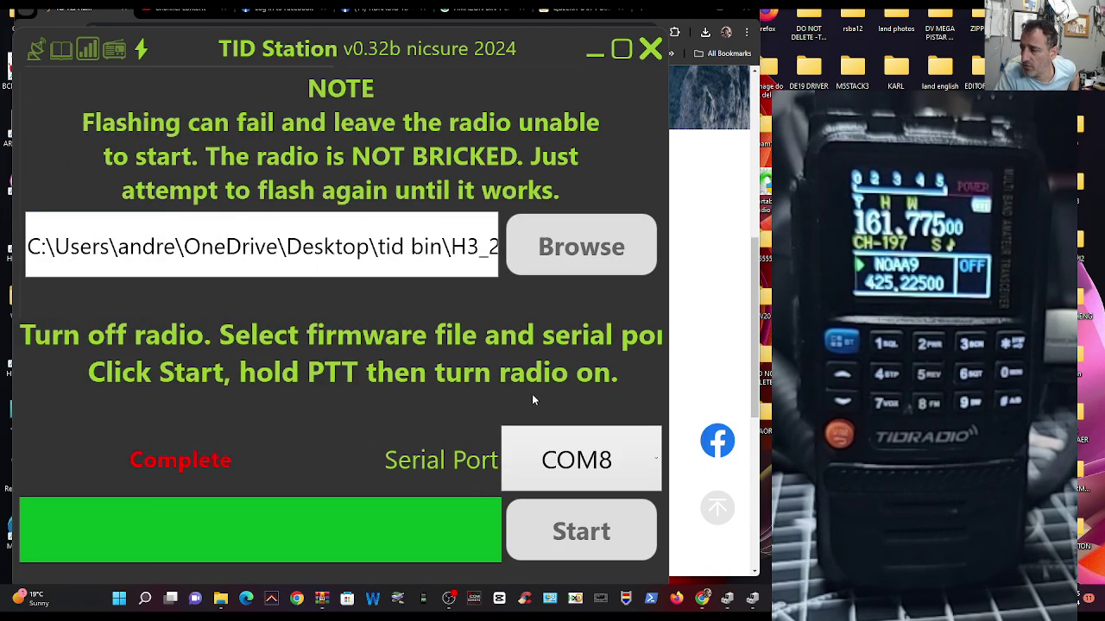
Step: Set the Serial Port to COM15 and try Start three times, ending in 'Comms error, discovery'
{"action": "left_click", "coordinate": [657, 463]}
{"action": "left_click", "coordinate": [620, 420]}
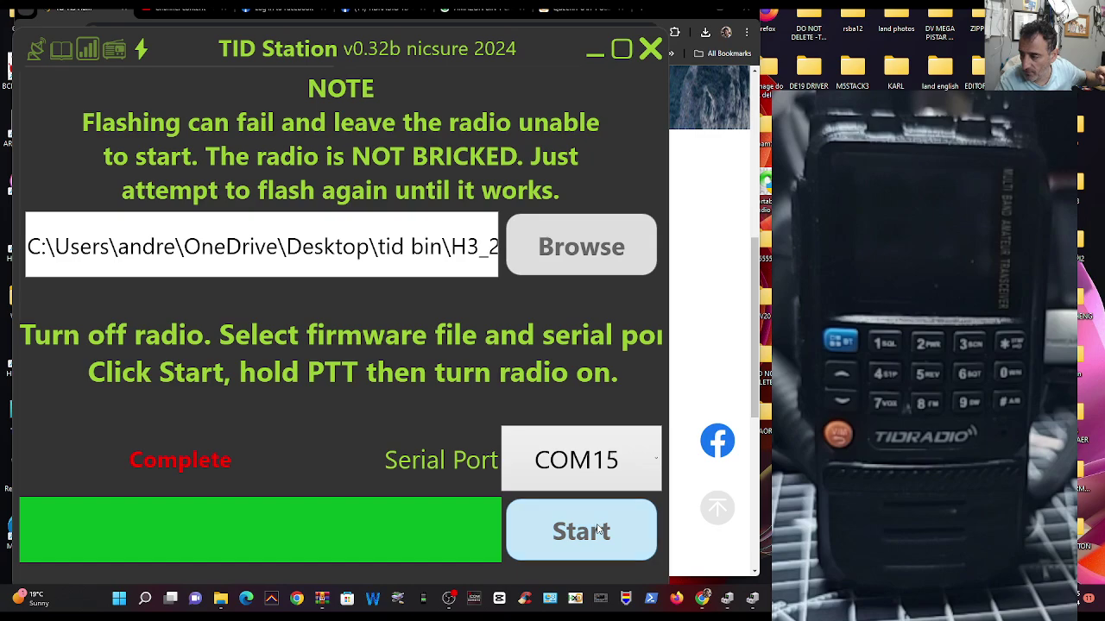
{"action": "left_click", "coordinate": [598, 529]}
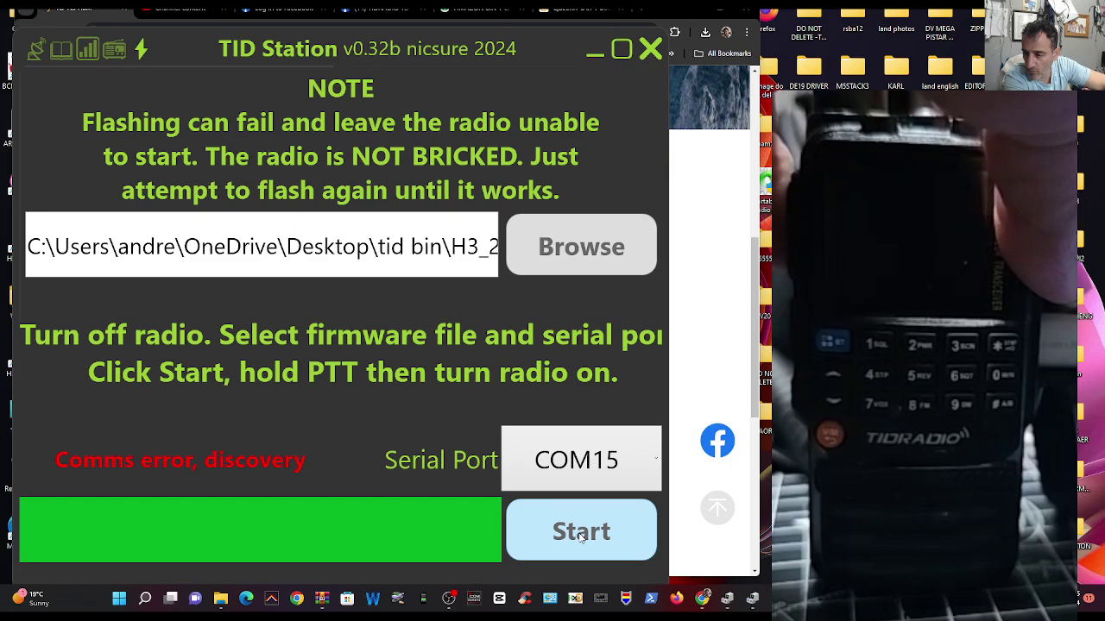
{"action": "left_click", "coordinate": [581, 533]}
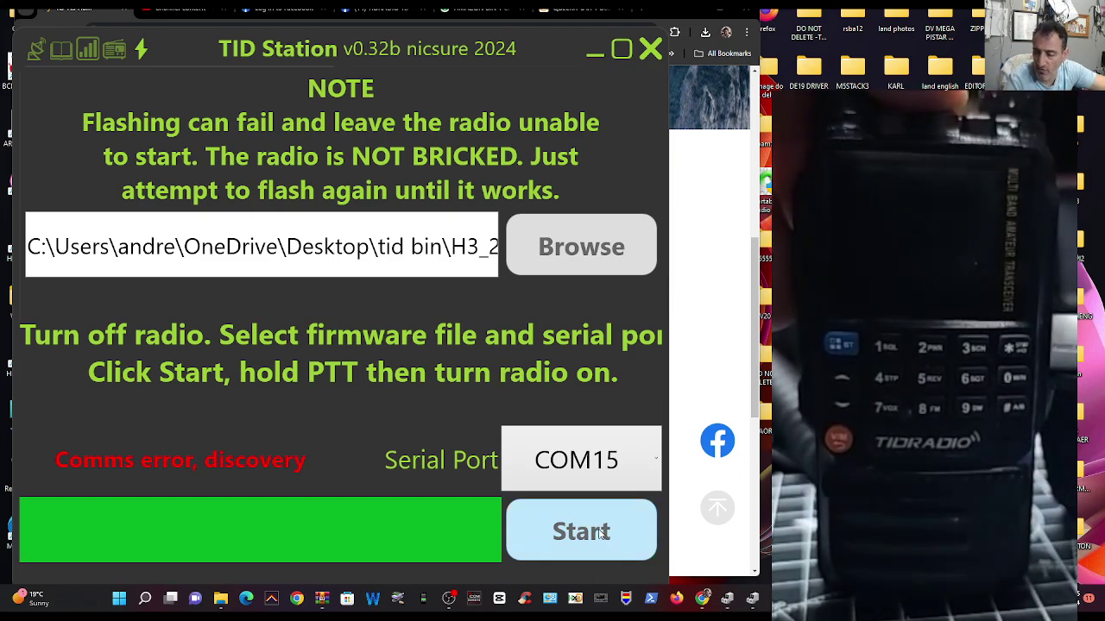
{"action": "left_click", "coordinate": [555, 546]}
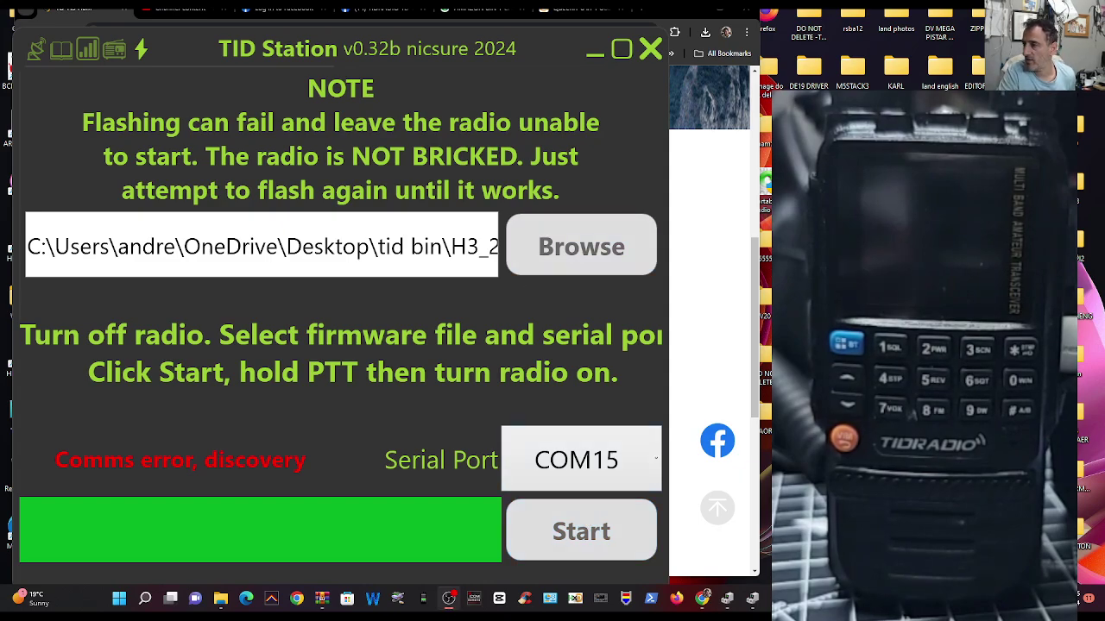
Step: Go back to the radio control view and drop down the Live Port COM15 list
{"action": "left_click", "coordinate": [84, 51]}
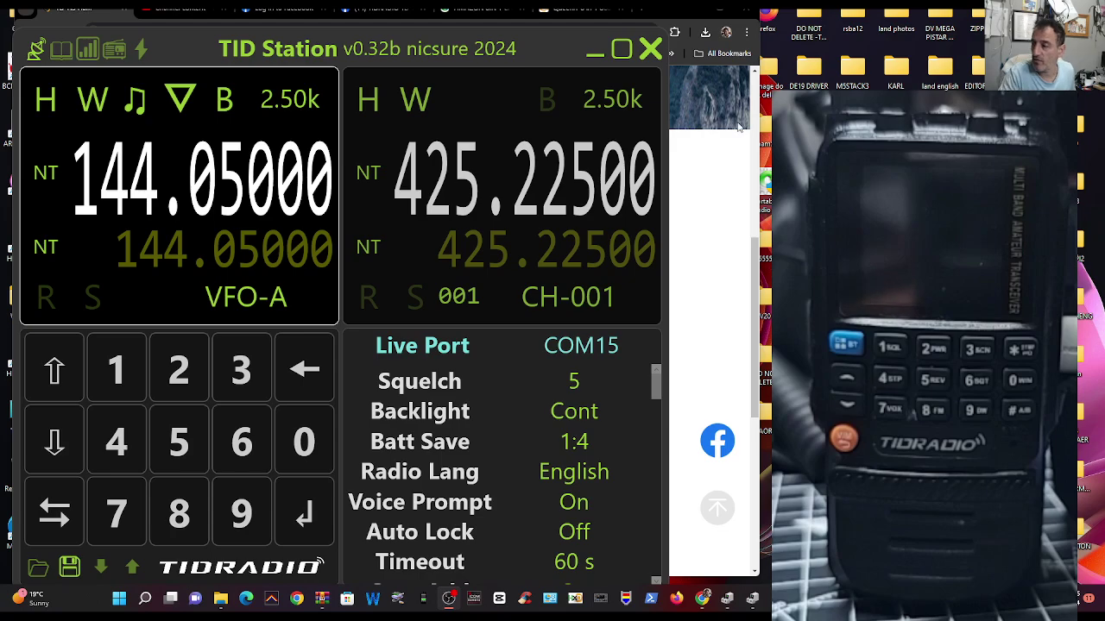
{"action": "left_click", "coordinate": [575, 346]}
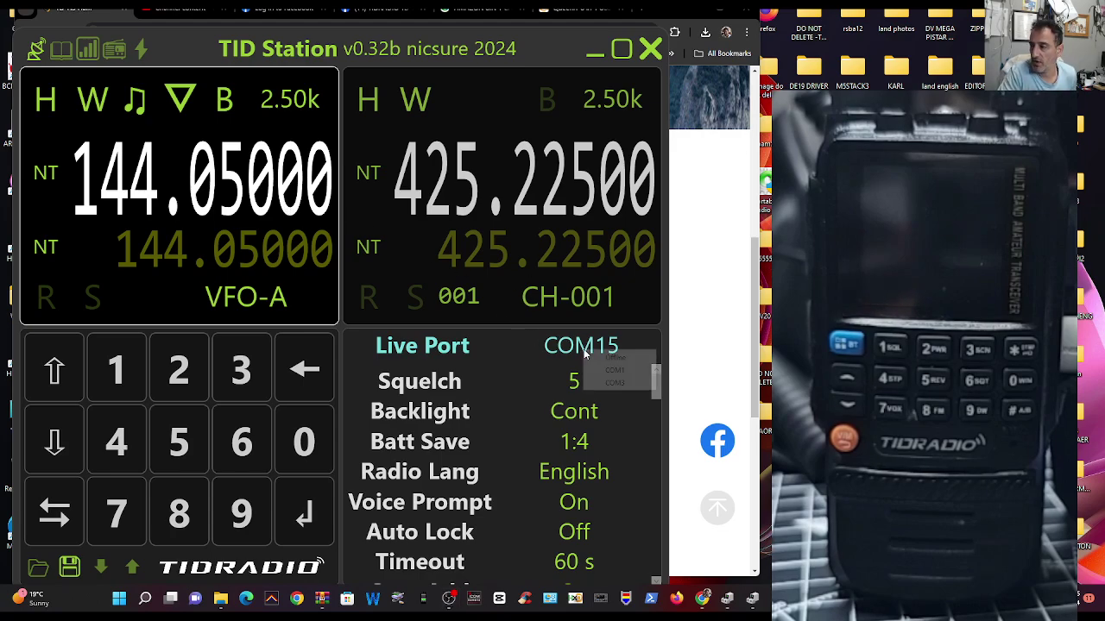